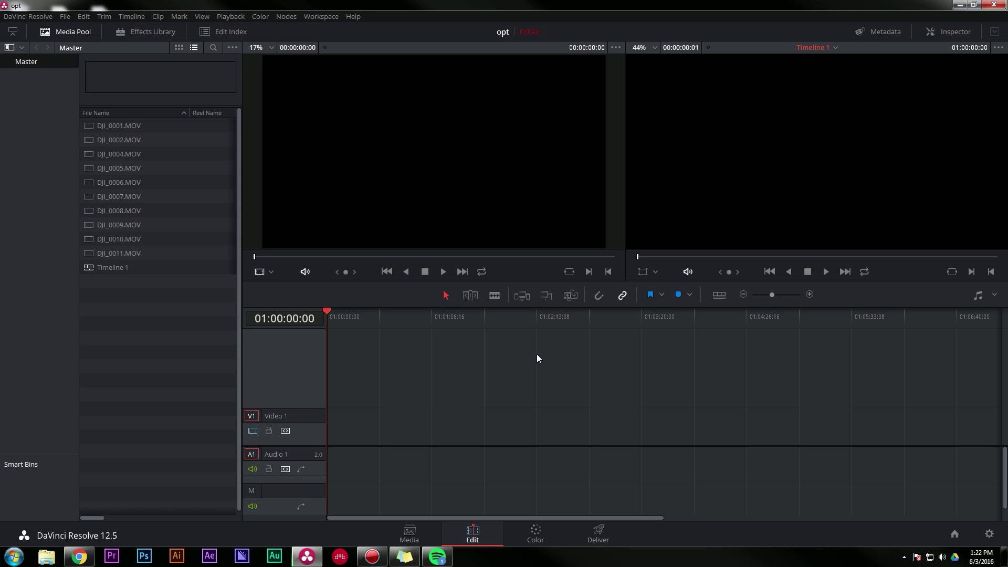
# Step: Place DJI_0002.MOV from the Media Pool at the start of Video 1
pyautogui.click(98, 142)
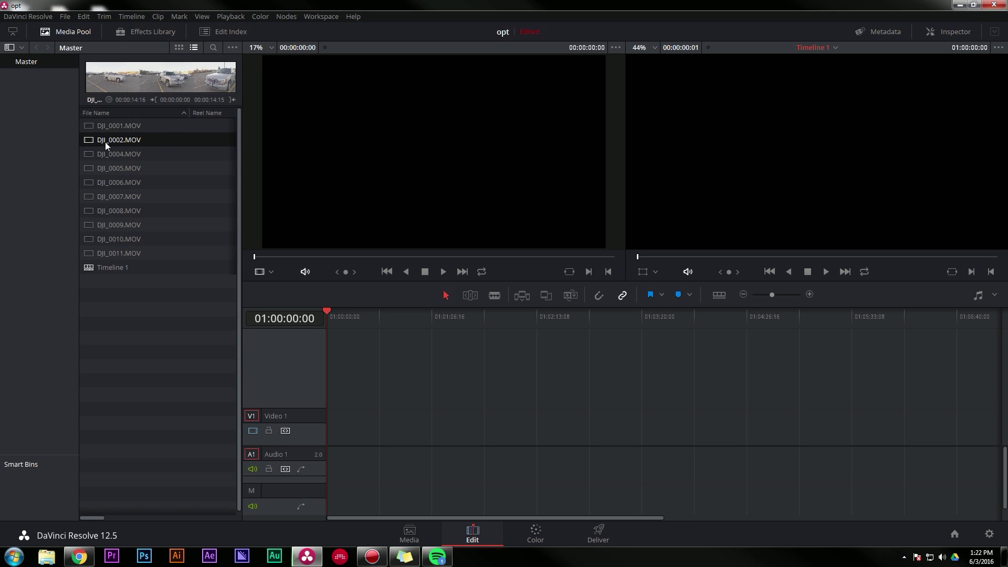
pyautogui.moveTo(91, 141); pyautogui.dragTo(325, 421)
pyautogui.moveTo(344, 317); pyautogui.dragTo(326, 317)
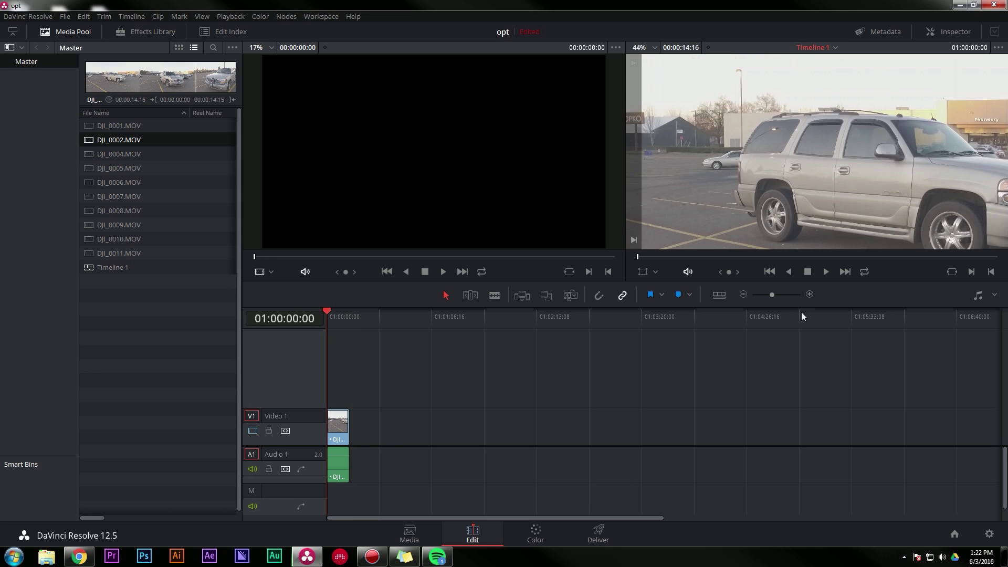
# Step: Zoom the timeline in, set the viewer to 17%, and scrub through the clip
pyautogui.click(809, 294)
pyautogui.click(810, 294)
pyautogui.moveTo(335, 317); pyautogui.dragTo(386, 337)
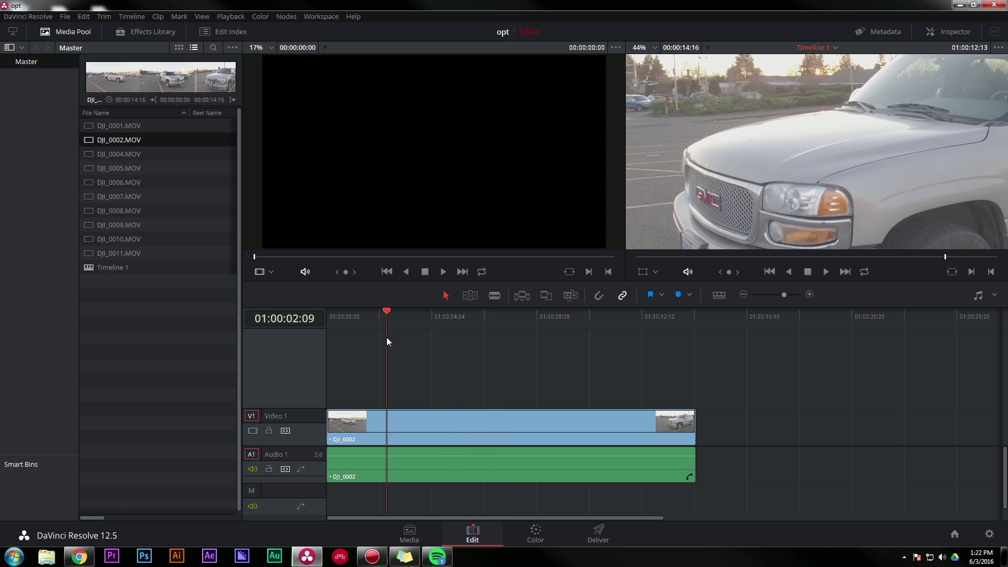
pyautogui.scroll(-3, 664, 212)
pyautogui.click(647, 47)
pyautogui.click(654, 67)
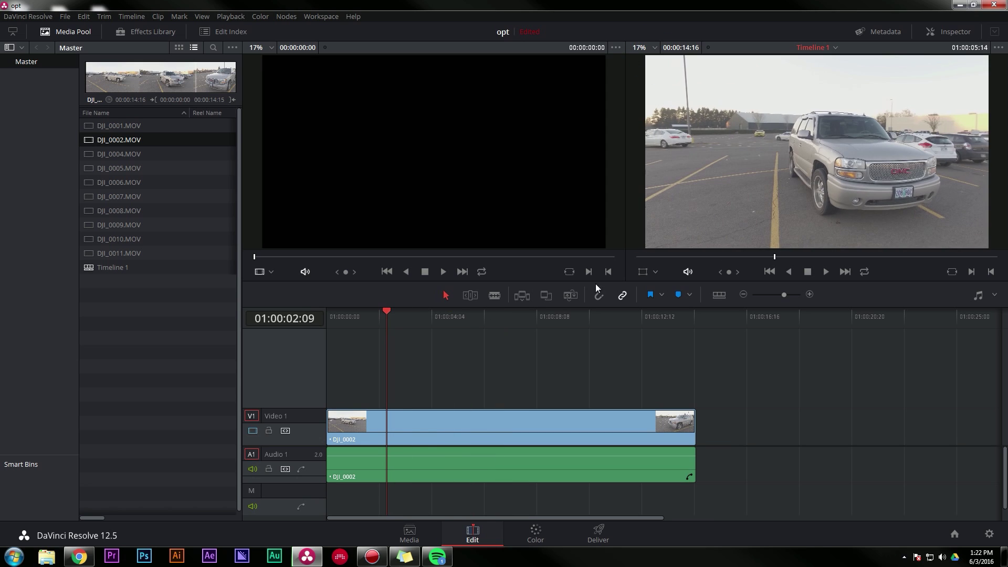
pyautogui.moveTo(410, 310); pyautogui.dragTo(383, 327)
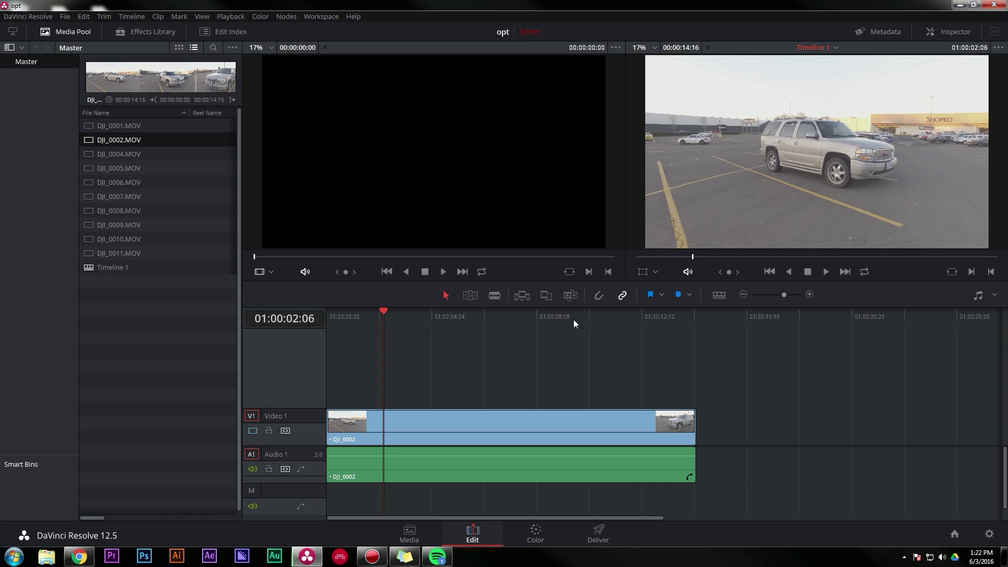
# Step: Preview the front and side views of the car and play a short stretch
pyautogui.click(511, 315)
pyautogui.click(553, 315)
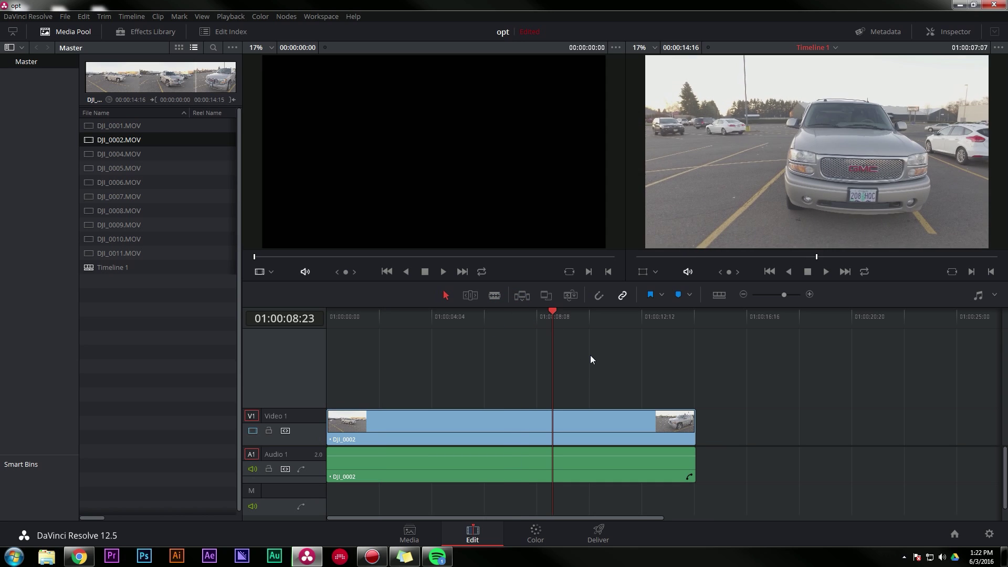
pyautogui.moveTo(484, 315); pyautogui.dragTo(379, 316)
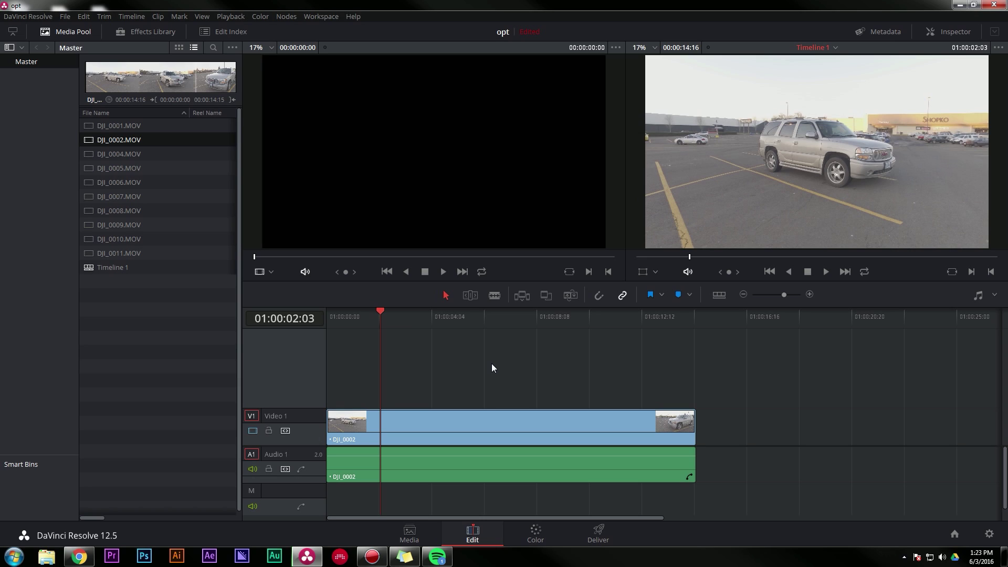
pyautogui.press('space')
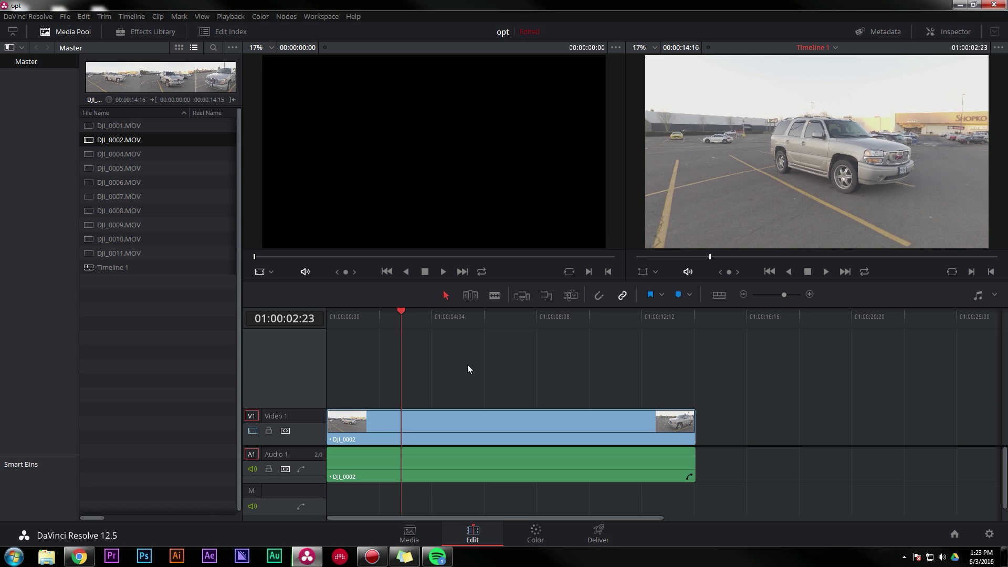
# Step: Select the DJI_0002 clip to show its metadata and move the playhead to 01:00:08:10
pyautogui.click(431, 417)
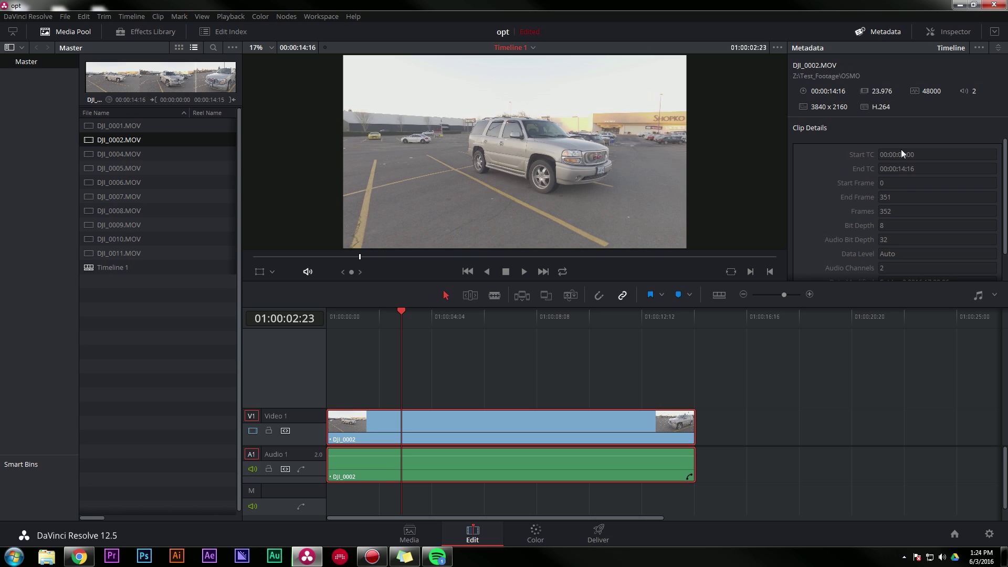
pyautogui.click(539, 315)
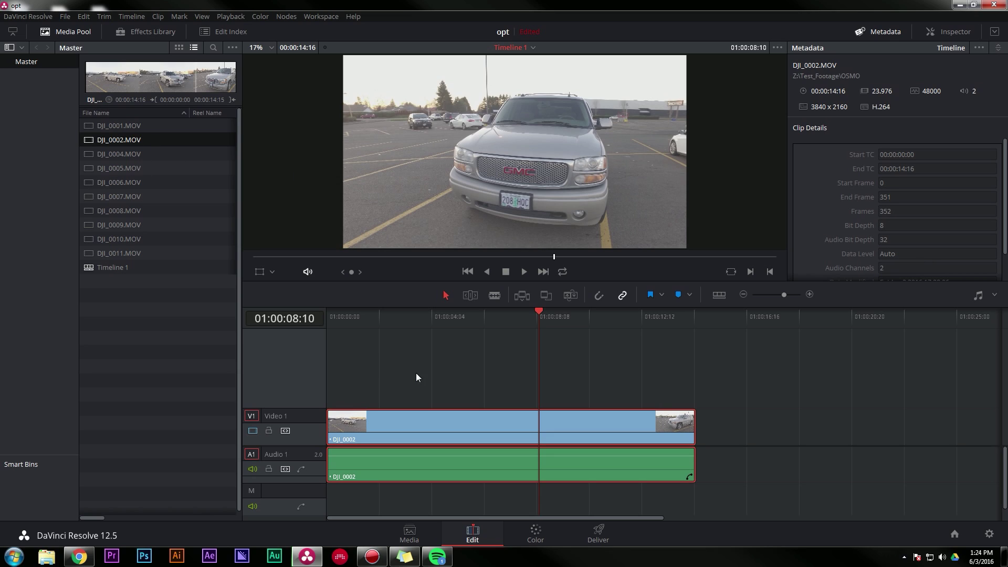
# Step: Generate optimized media for DJI_0002.MOV and trim the start off the clip
pyautogui.rightClick(129, 141)
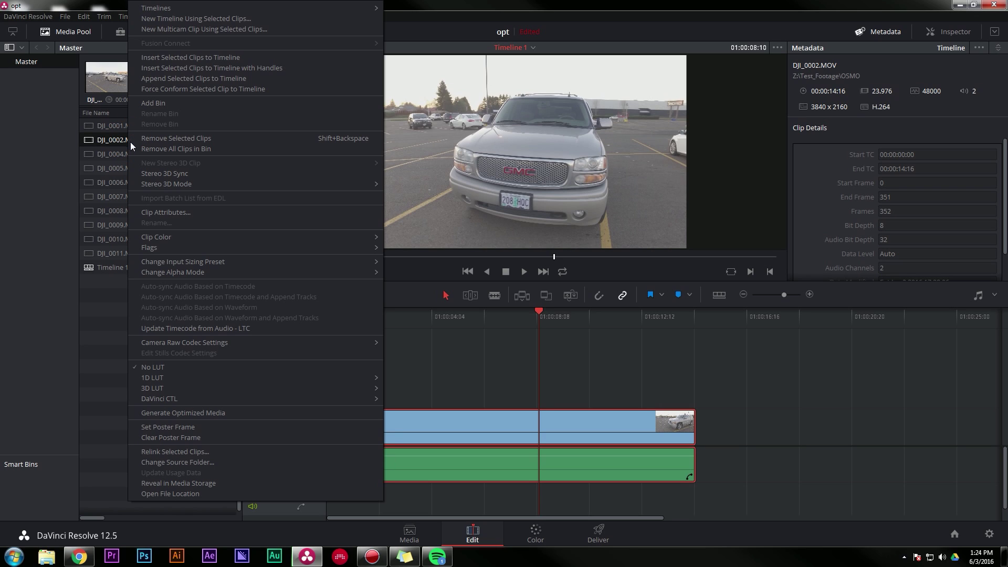
pyautogui.click(223, 413)
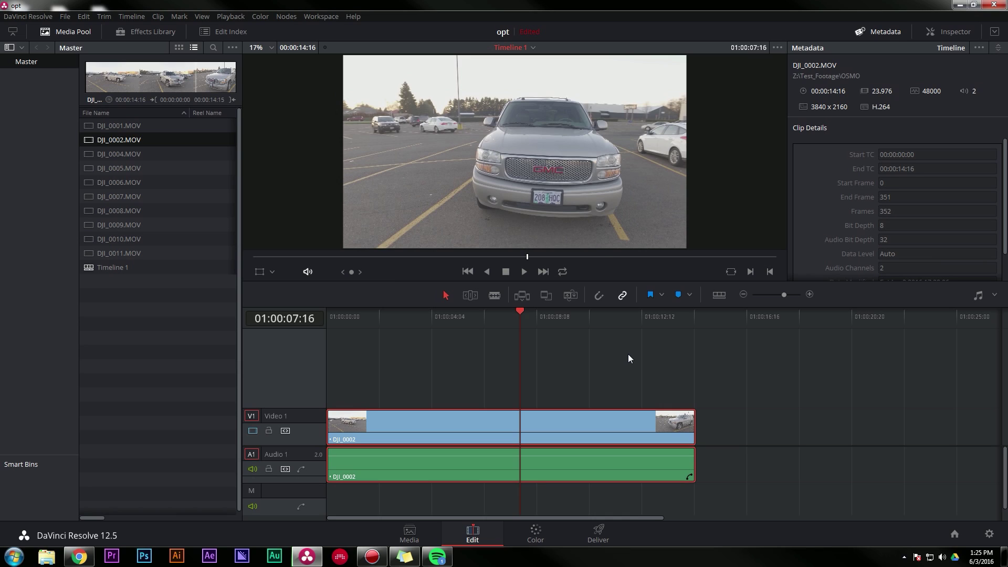
pyautogui.moveTo(522, 314); pyautogui.dragTo(339, 315)
pyautogui.moveTo(423, 317)
pyautogui.mouseDown()
pyautogui.moveTo(635, 318)
pyautogui.moveTo(394, 312)
pyautogui.moveTo(556, 321)
pyautogui.moveTo(342, 329)
pyautogui.moveTo(642, 346)
pyautogui.moveTo(333, 338)
pyautogui.moveTo(418, 320)
pyautogui.mouseUp()
pyautogui.moveTo(329, 421); pyautogui.dragTo(402, 420)
pyautogui.moveTo(422, 319); pyautogui.dragTo(462, 337)
# Step: Blade the clip at four cut points
pyautogui.press('b')
pyautogui.click(466, 420)
pyautogui.click(513, 421)
pyautogui.click(556, 421)
pyautogui.click(588, 420)
pyautogui.click(446, 296)
# Step: Delete the third and fourth pieces and slide the last piece left to close the gap
pyautogui.click(530, 424)
pyautogui.press('BackSpace')
pyautogui.click(573, 423)
pyautogui.press('BackSpace')
pyautogui.moveTo(626, 425); pyautogui.dragTo(528, 425)
# Step: Review the new cut by scrubbing and jumping the playhead to 01:00:08:12
pyautogui.click(510, 336)
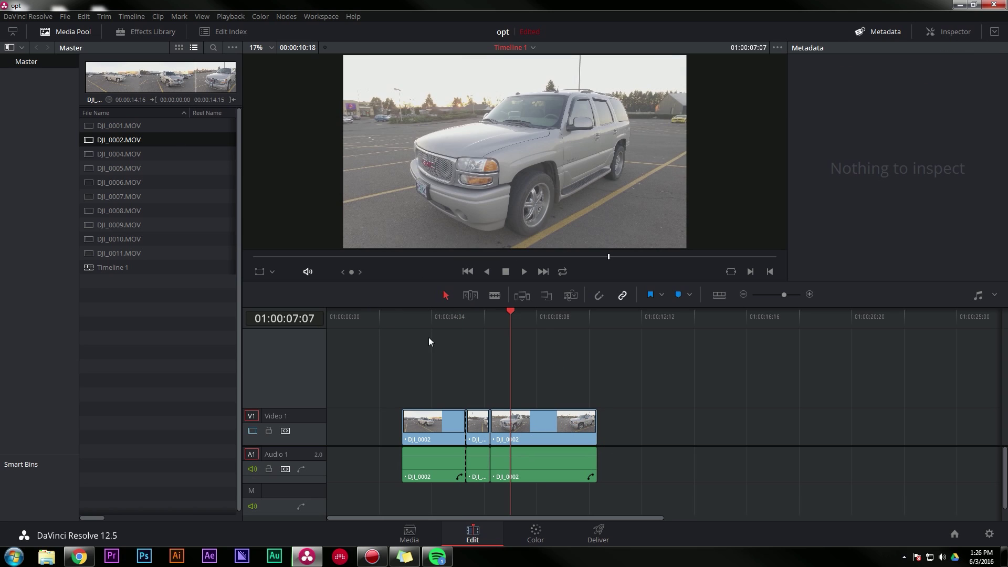
pyautogui.moveTo(538, 315); pyautogui.dragTo(505, 357)
pyautogui.click(535, 420)
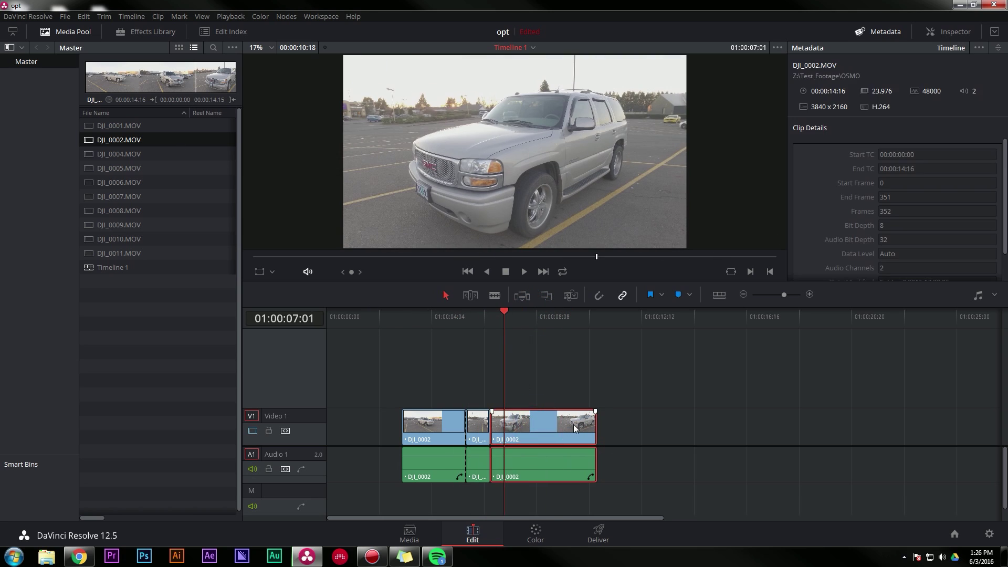
pyautogui.moveTo(530, 319); pyautogui.dragTo(445, 317)
pyautogui.click(506, 331)
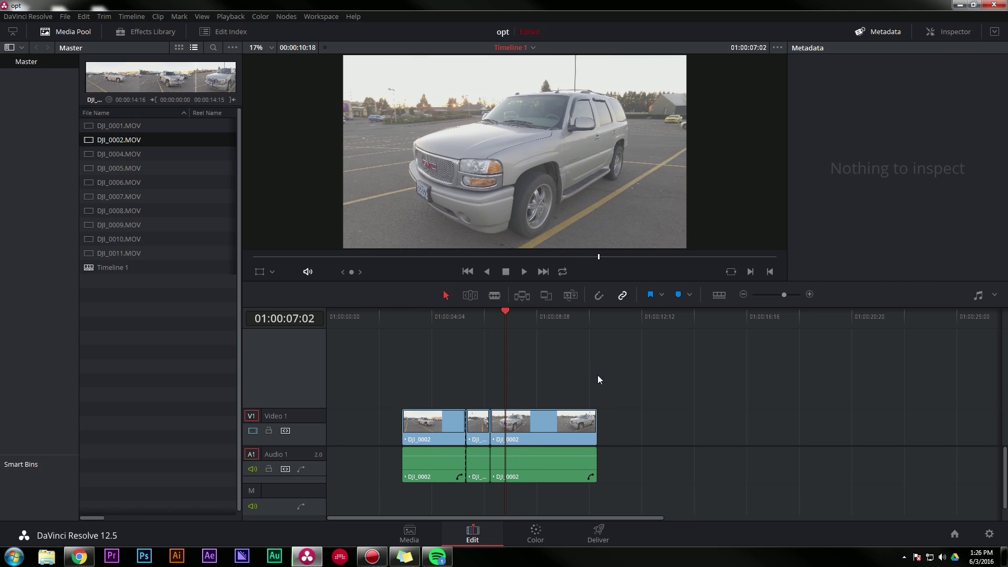
pyautogui.click(541, 315)
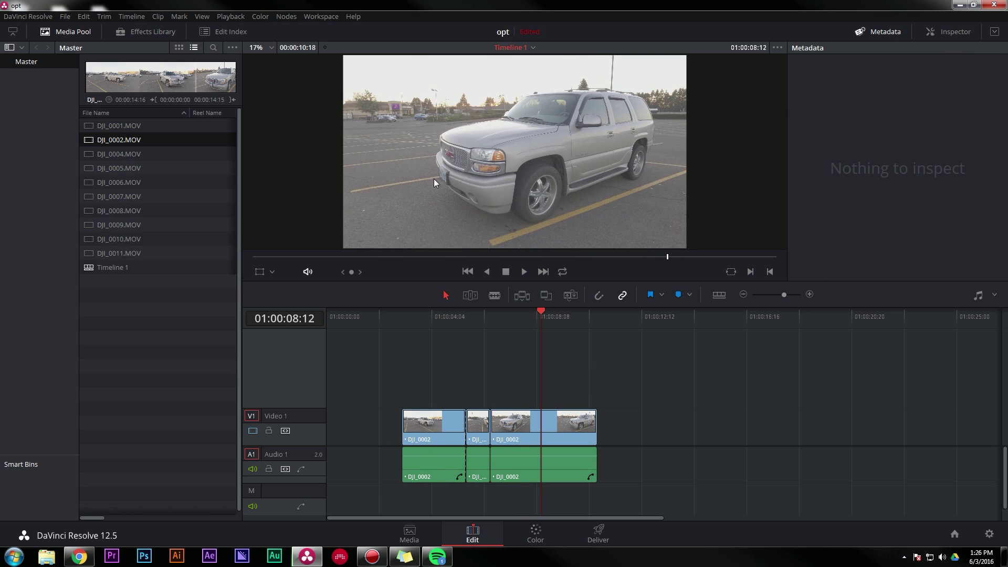
# Step: Turn on Use Optimized Media If Available and select the third clip piece
pyautogui.click(236, 19)
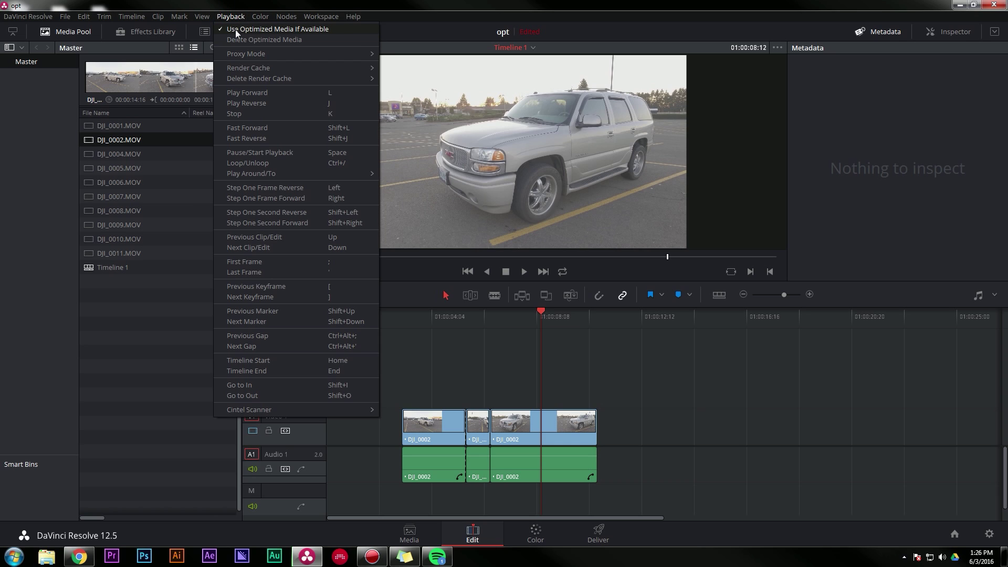
pyautogui.click(242, 30)
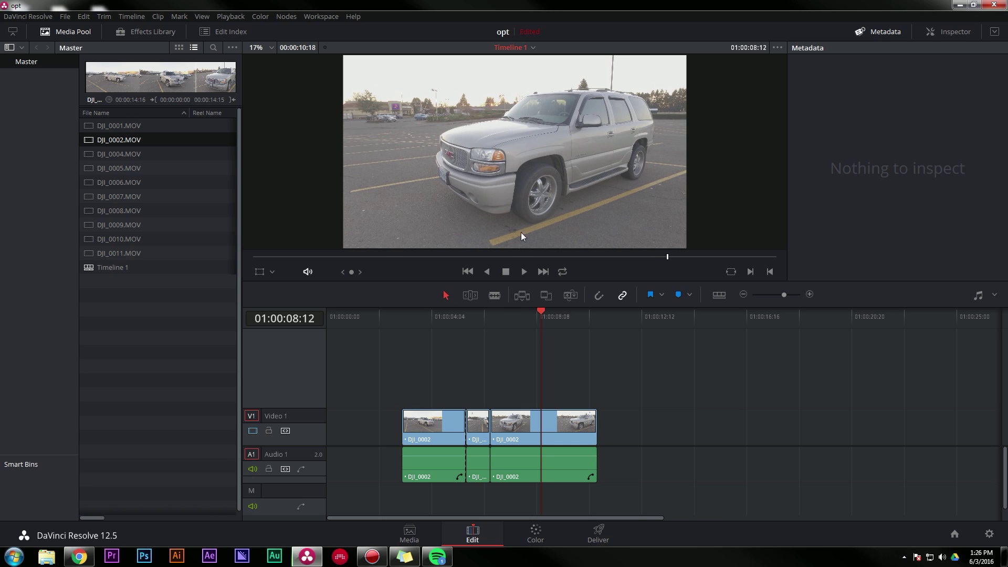
pyautogui.click(562, 426)
# Step: Zoom the viewer to 20% and step across the cut to 01:00:08:09
pyautogui.scroll(1, 702, 231)
pyautogui.click(661, 256)
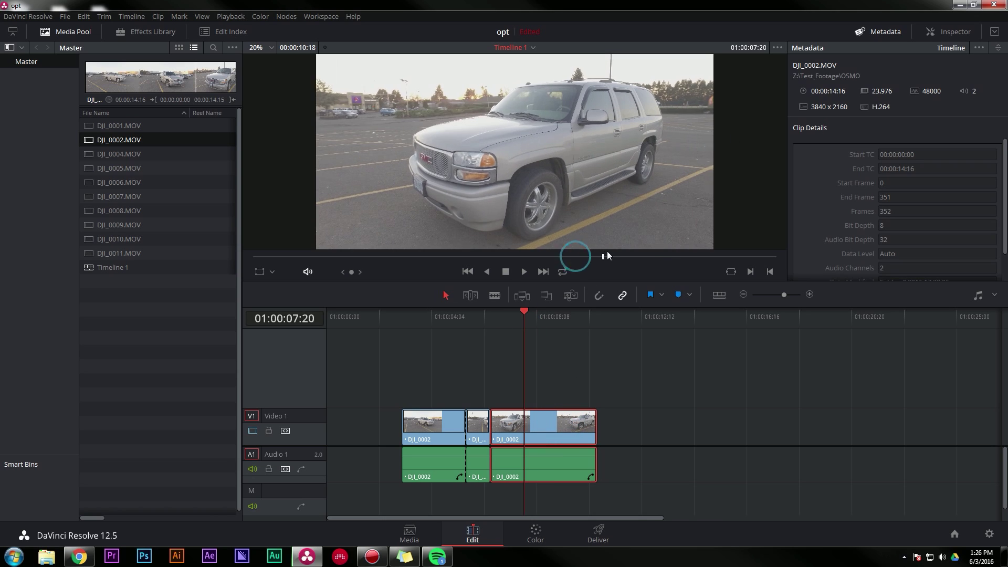
pyautogui.press('Left')
pyautogui.press('Left')
pyautogui.press('Left')
pyautogui.press('Left')
pyautogui.press('Left')
pyautogui.press('Left')
pyautogui.press('Left')
pyautogui.press('Left')
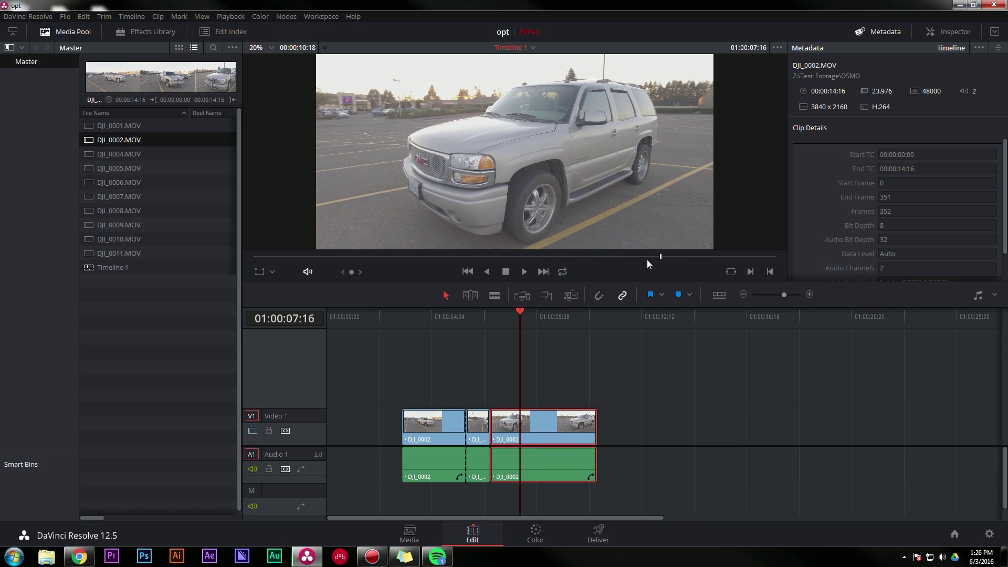
pyautogui.press('Left')
pyautogui.press('Left')
pyautogui.press('Left')
pyautogui.press('Left')
pyautogui.press('Left')
pyautogui.press('Left')
pyautogui.press('Left')
pyautogui.press('Left')
pyautogui.press('Left')
pyautogui.press('Left')
pyautogui.press('Left')
pyautogui.press('Left')
pyautogui.press('Left')
pyautogui.press('Left')
pyautogui.press('Left')
pyautogui.press('Left')
pyautogui.press('Left')
pyautogui.press('Left')
pyautogui.press('Left')
pyautogui.press('Left')
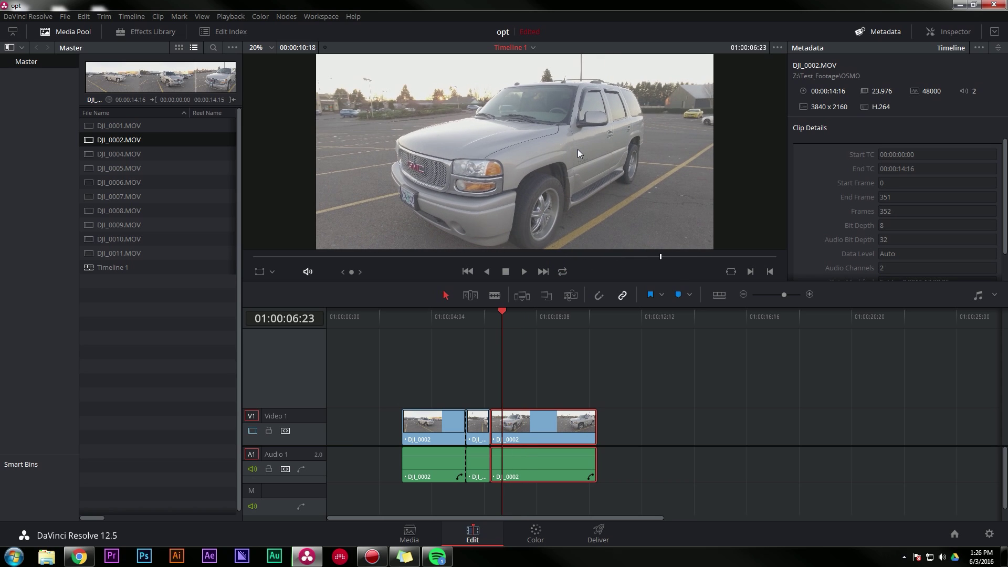
pyautogui.hotkey('shift', 'Right')
pyautogui.hotkey('shift', 'Right')
pyautogui.click(210, 126)
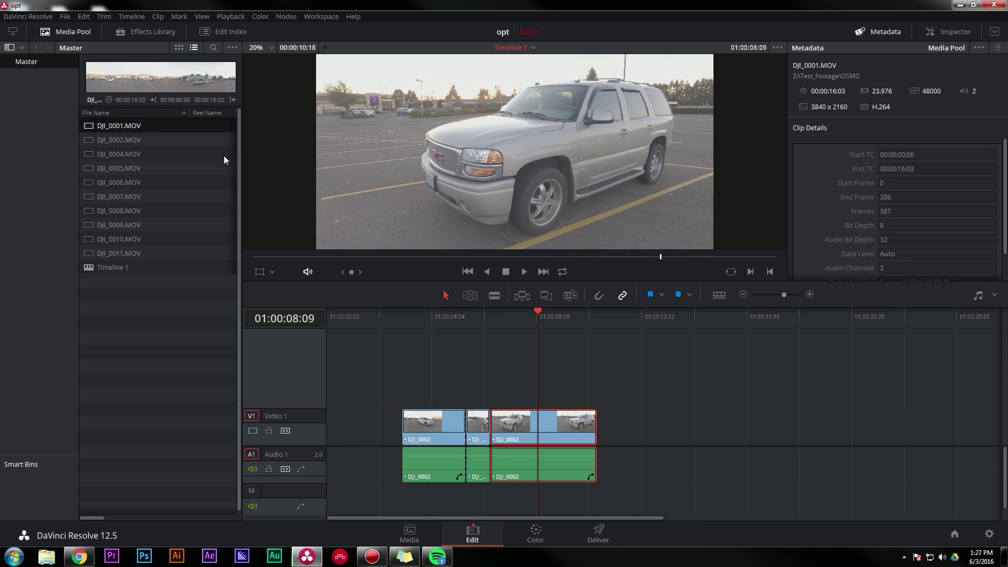
pyautogui.keyDown('shift'); pyautogui.click(135, 254); pyautogui.keyUp('shift')
pyautogui.rightClick(135, 254)
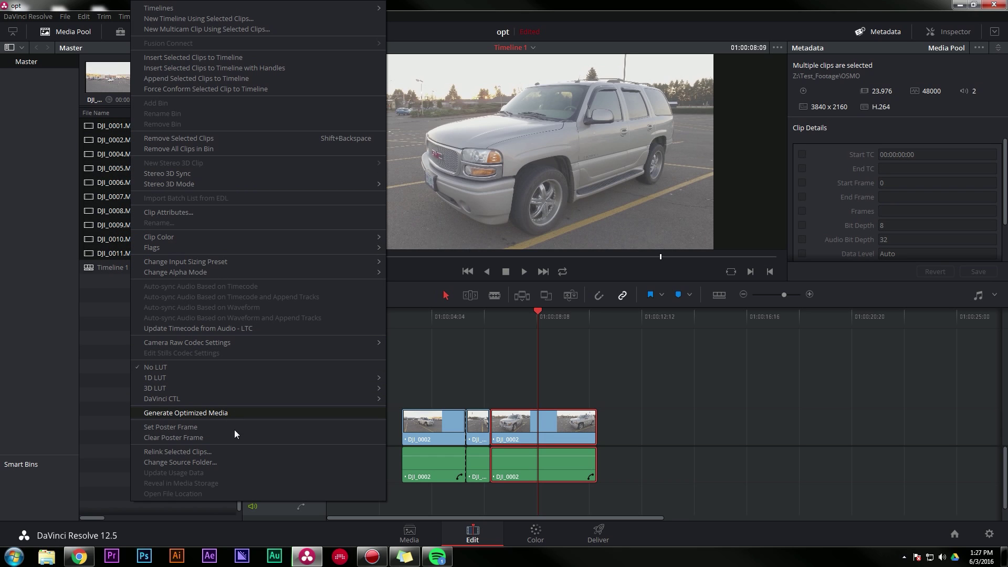
pyautogui.click(646, 366)
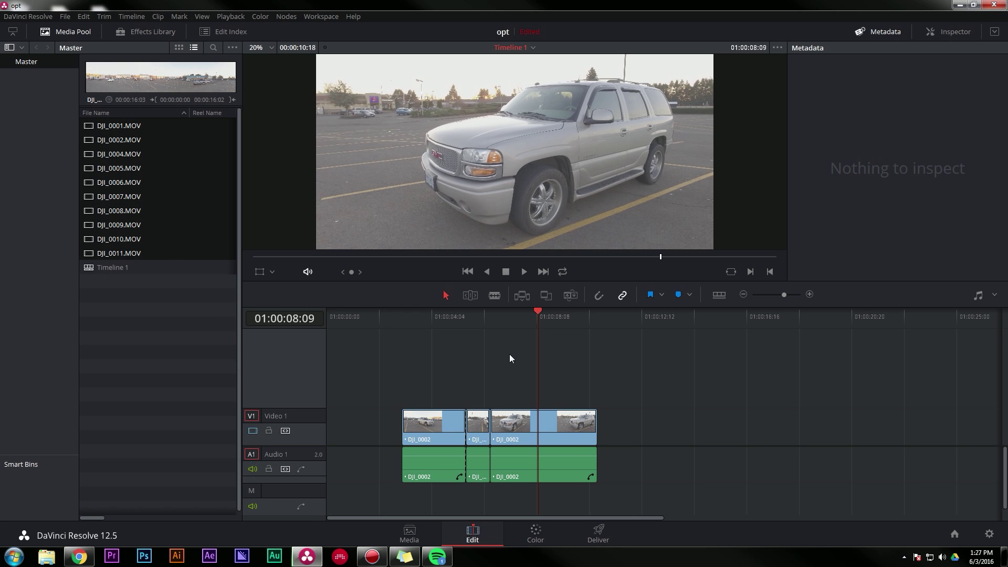
pyautogui.moveTo(483, 323); pyautogui.dragTo(552, 330)
pyautogui.press('Left')
pyautogui.press('Left')
pyautogui.press('Left')
pyautogui.press('Left')
pyautogui.press('Left')
pyautogui.press('Left')
pyautogui.press('Left')
pyautogui.press('Left')
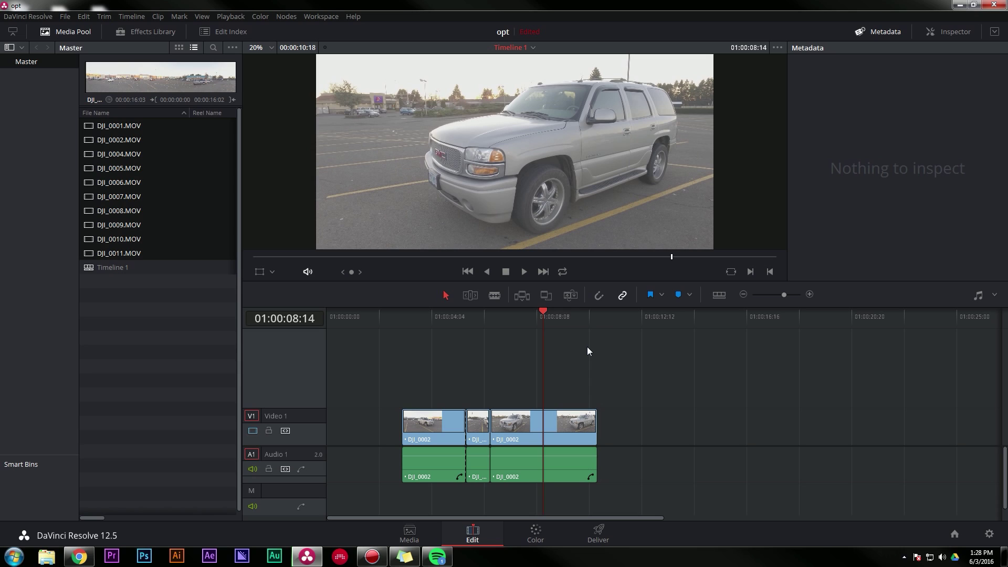
# Step: Step back to 01:00:07:12 and toggle Use Optimized Media If Available in the Playback menu
pyautogui.hotkey('shift', 'Left')
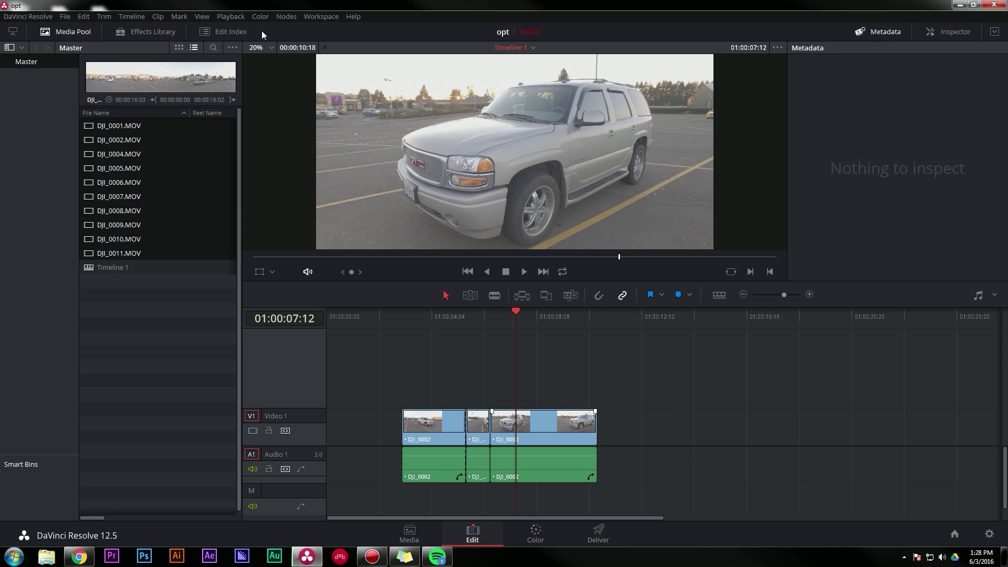
pyautogui.click(233, 18)
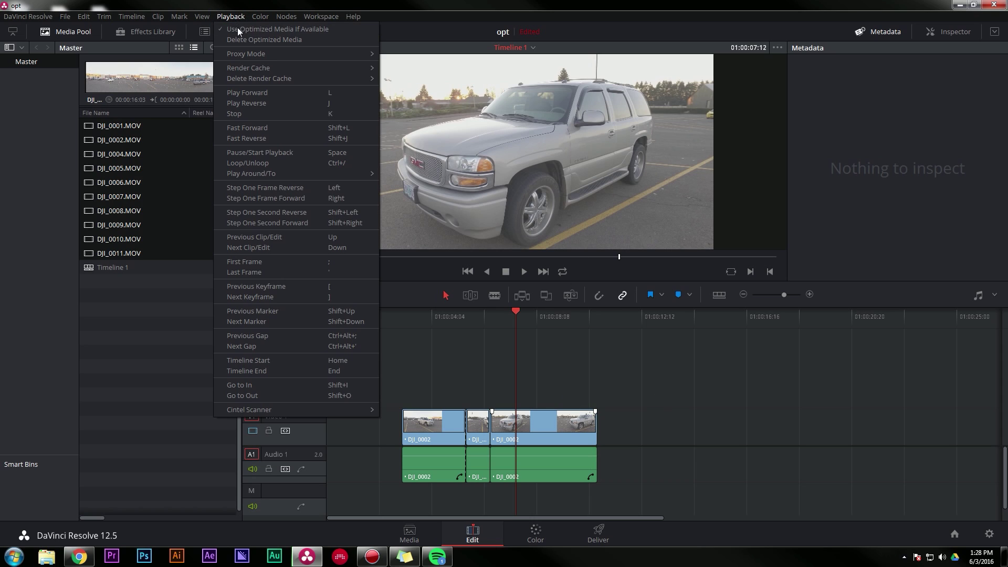
pyautogui.click(239, 30)
pyautogui.click(231, 17)
pyautogui.click(237, 30)
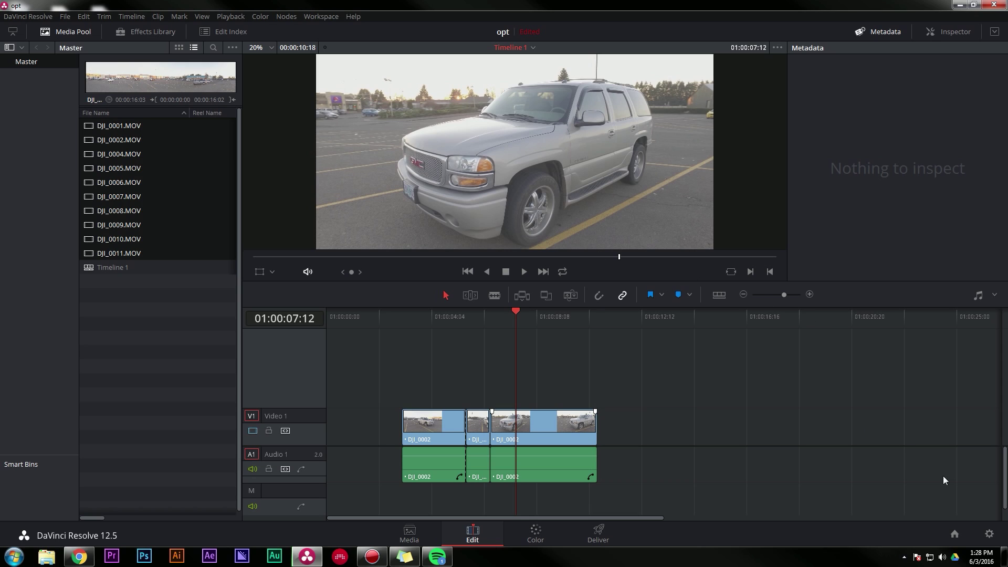
# Step: Open Project Settings and review the optimized media format choices, keeping DNxHR SQ
pyautogui.click(989, 533)
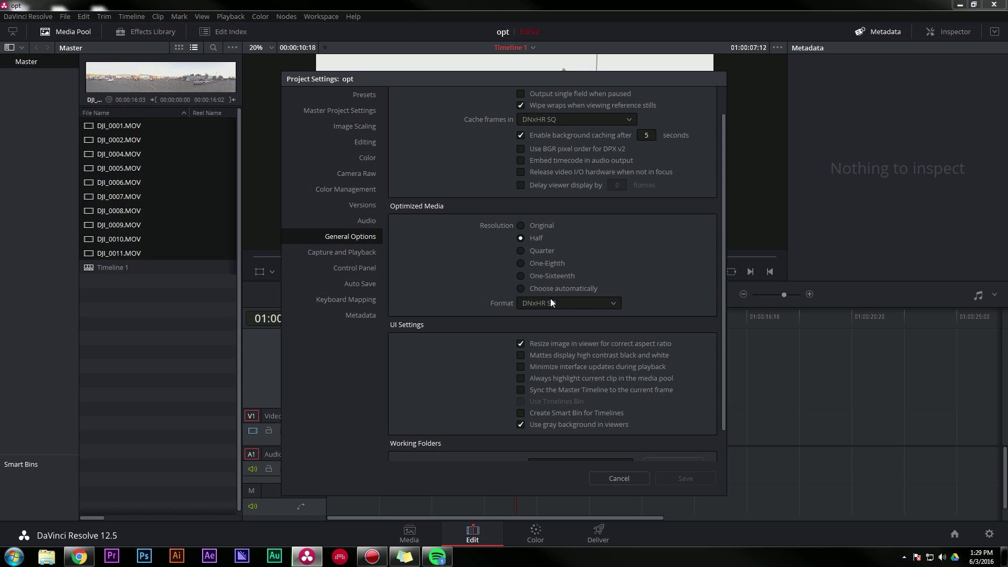
pyautogui.click(567, 302)
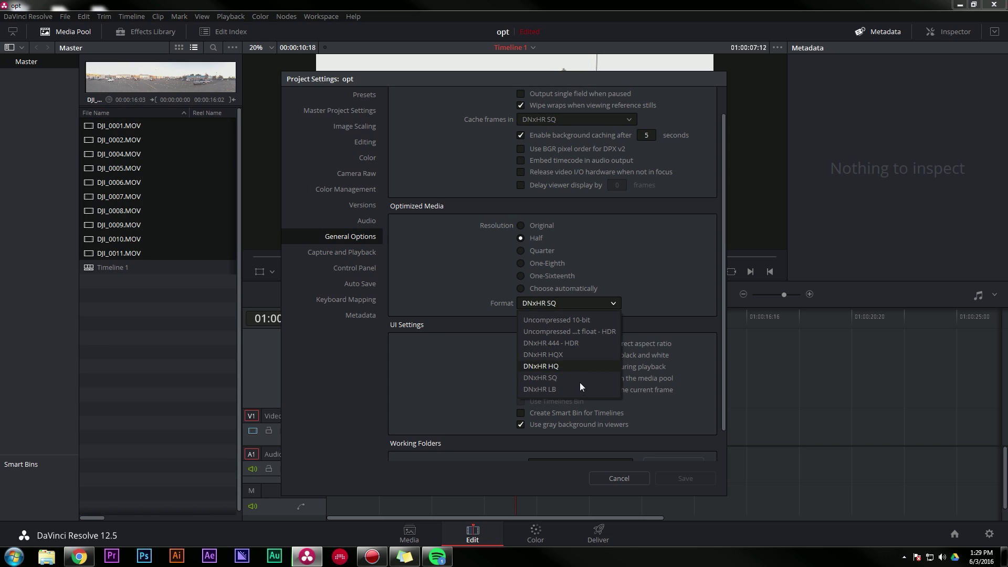
pyautogui.click(676, 321)
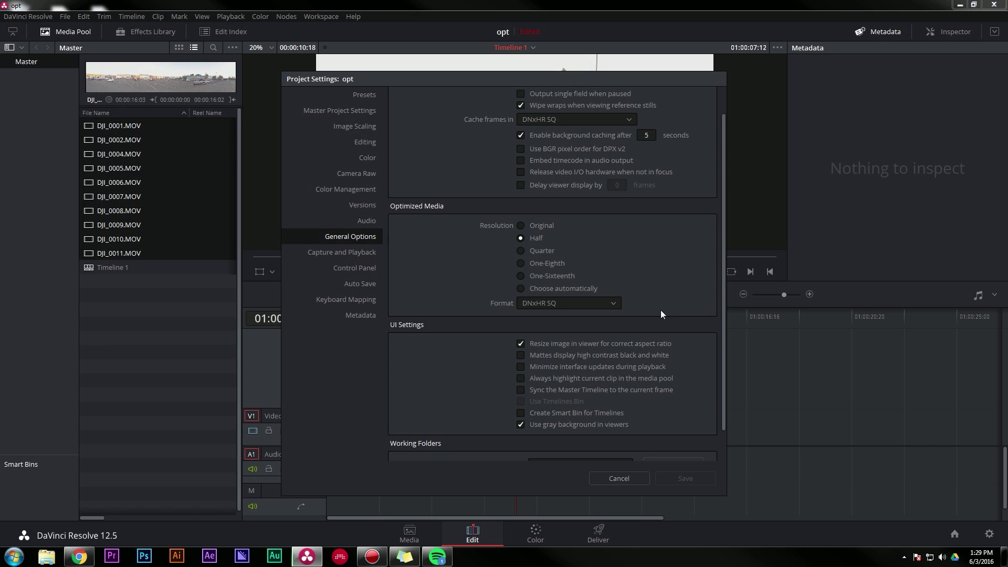
# Step: Cancel Project Settings, then check the Media Pool clip options and the Playback menu
pyautogui.click(628, 475)
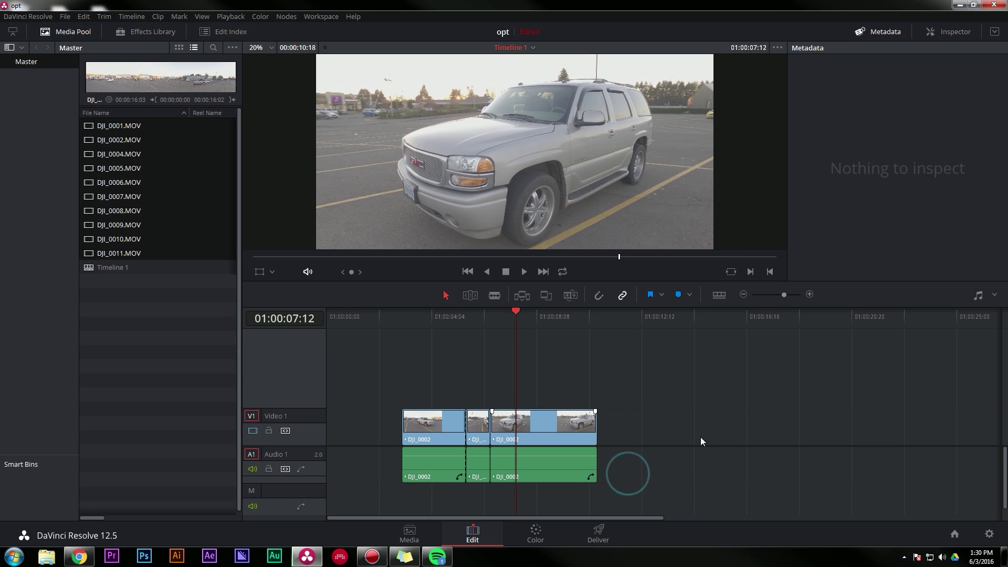
pyautogui.rightClick(129, 145)
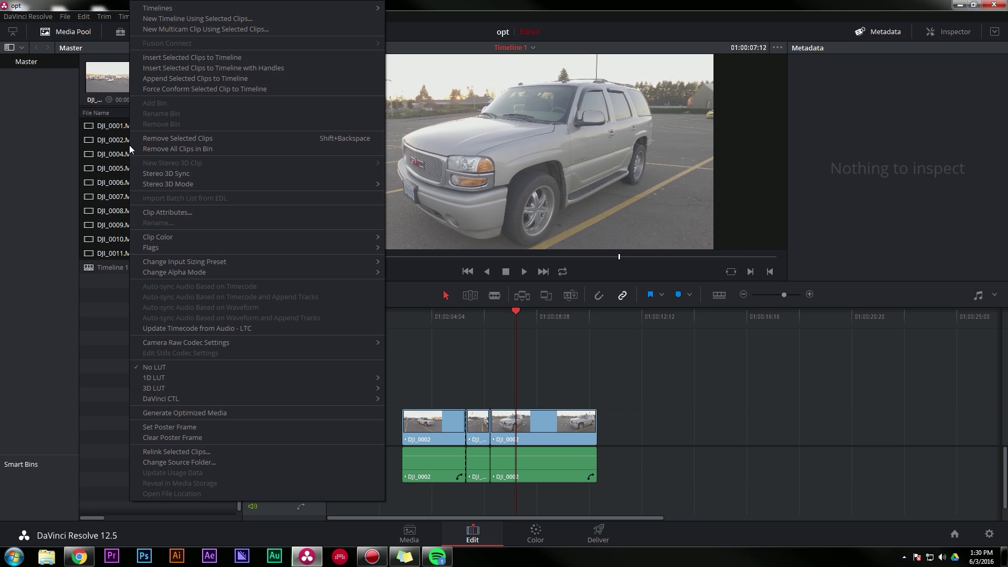
pyautogui.click(105, 308)
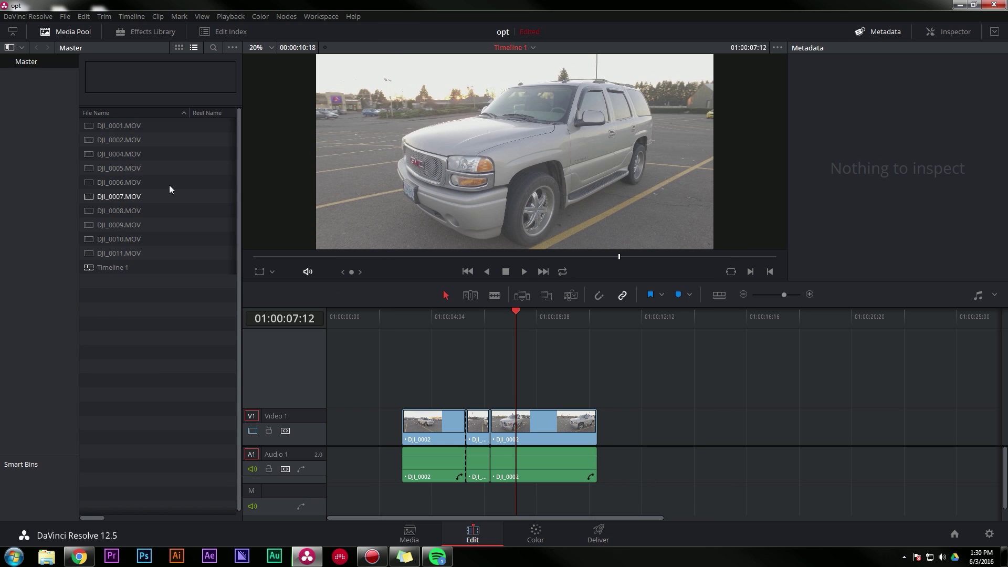
pyautogui.click(231, 16)
pyautogui.click(231, 16)
# Step: Switch to the Color page with Shift+6
pyautogui.hotkey('shift', '6')
pyautogui.scroll(3, 399, 157)
pyautogui.scroll(3, 421, 156)
# Step: Play the clip and add a control point to the Custom curve
pyautogui.press('space')
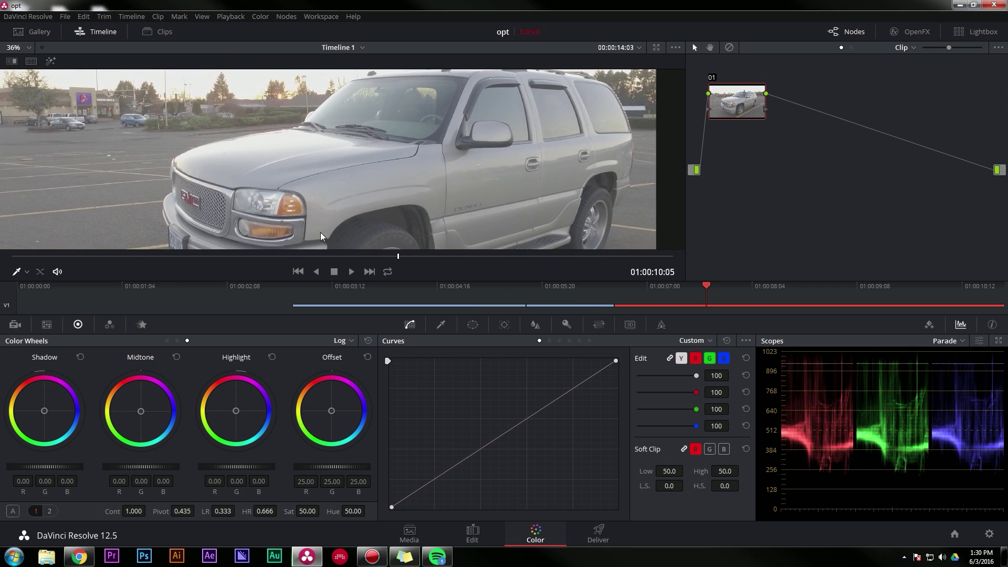
pyautogui.scroll(1, 421, 151)
pyautogui.scroll(5, 422, 151)
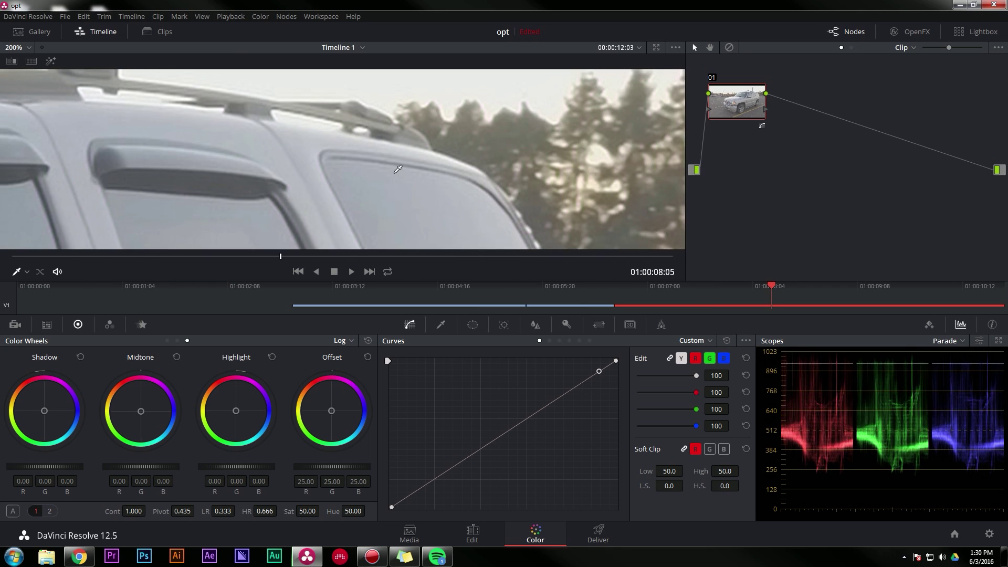
pyautogui.click(507, 137)
# Step: Toggle Use Optimized Media If Available in the Playback menu
pyautogui.click(231, 16)
pyautogui.click(231, 17)
pyautogui.click(230, 16)
pyautogui.click(225, 30)
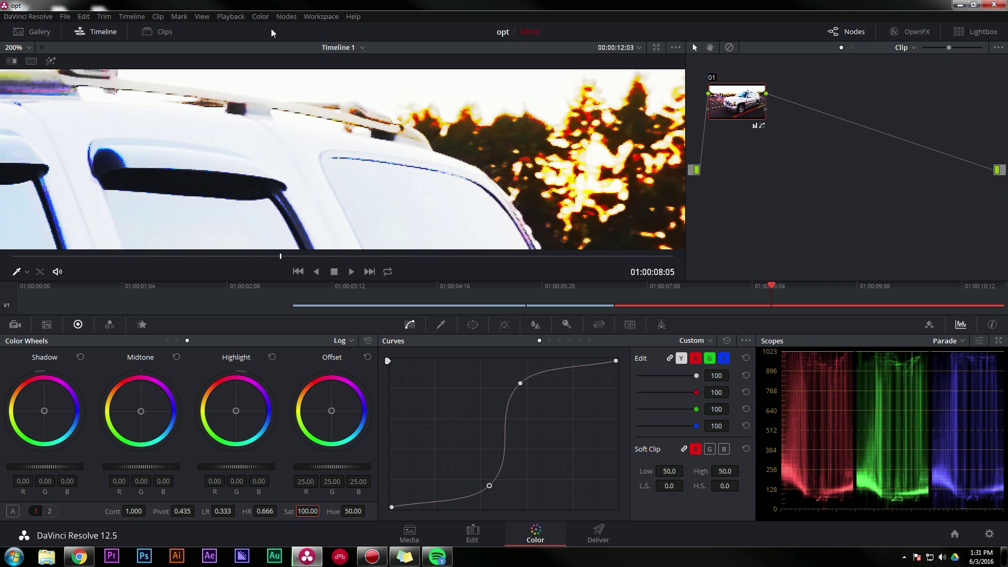
# Step: Toggle Use Optimized Media If Available on and off repeatedly from the Playback menu
pyautogui.click(233, 17)
pyautogui.click(233, 17)
pyautogui.click(233, 18)
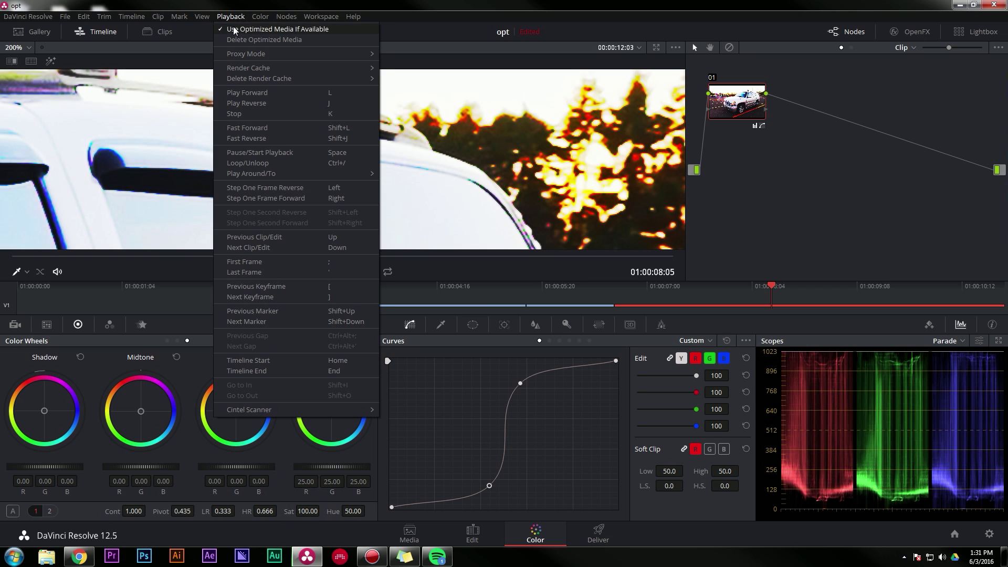
pyautogui.click(235, 31)
pyautogui.click(233, 18)
pyautogui.click(232, 30)
pyautogui.click(232, 17)
pyautogui.click(232, 29)
pyautogui.click(232, 17)
pyautogui.click(233, 30)
pyautogui.click(233, 18)
pyautogui.click(233, 30)
# Step: Flatten the steep curve into a gentle S-shaped contrast boost
pyautogui.moveTo(520, 384); pyautogui.dragTo(560, 405)
pyautogui.click(232, 17)
pyautogui.click(233, 30)
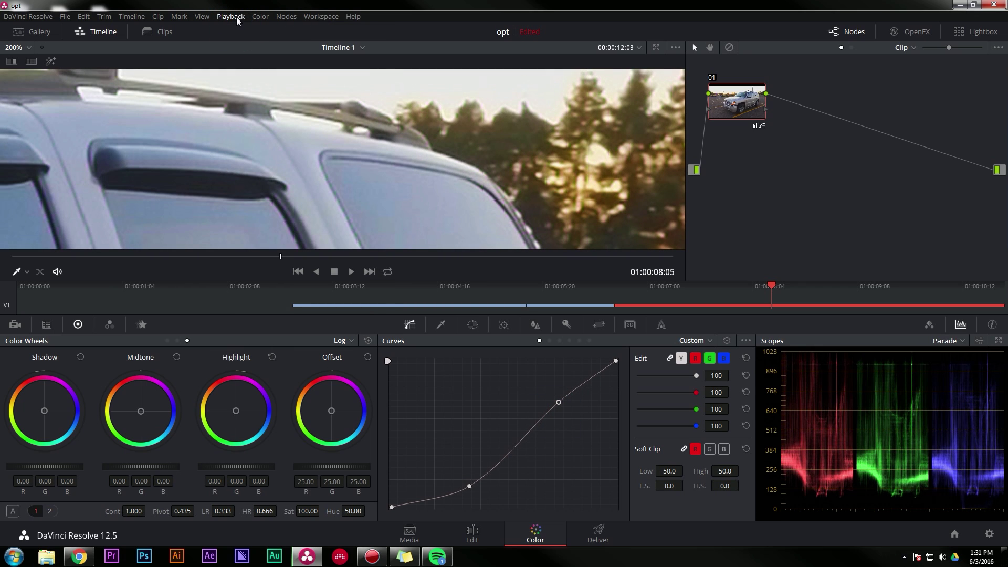
pyautogui.click(236, 18)
pyautogui.click(233, 30)
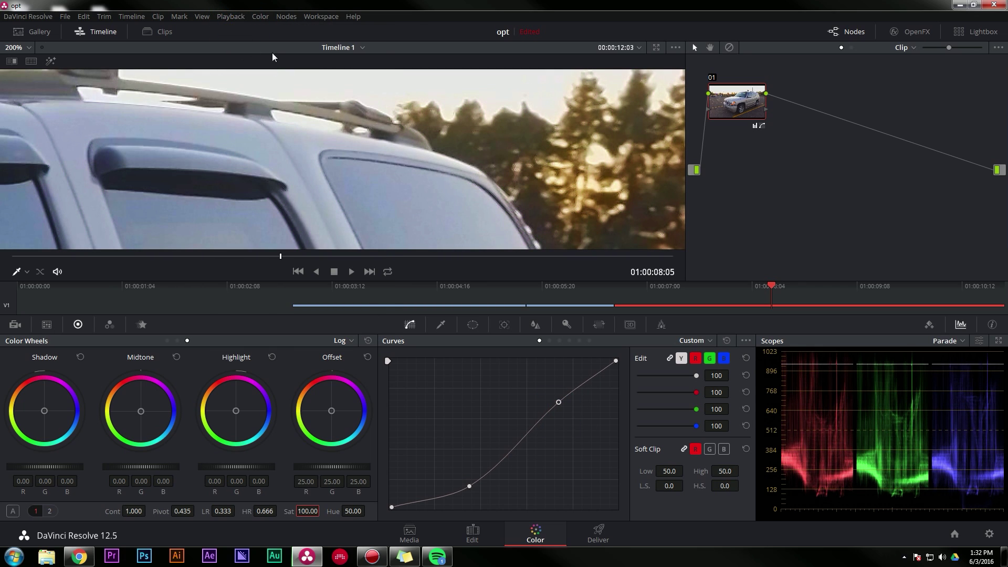
# Step: Toggle optimized media playback once more from the Playback menu
pyautogui.click(232, 17)
pyautogui.click(233, 30)
pyautogui.click(232, 16)
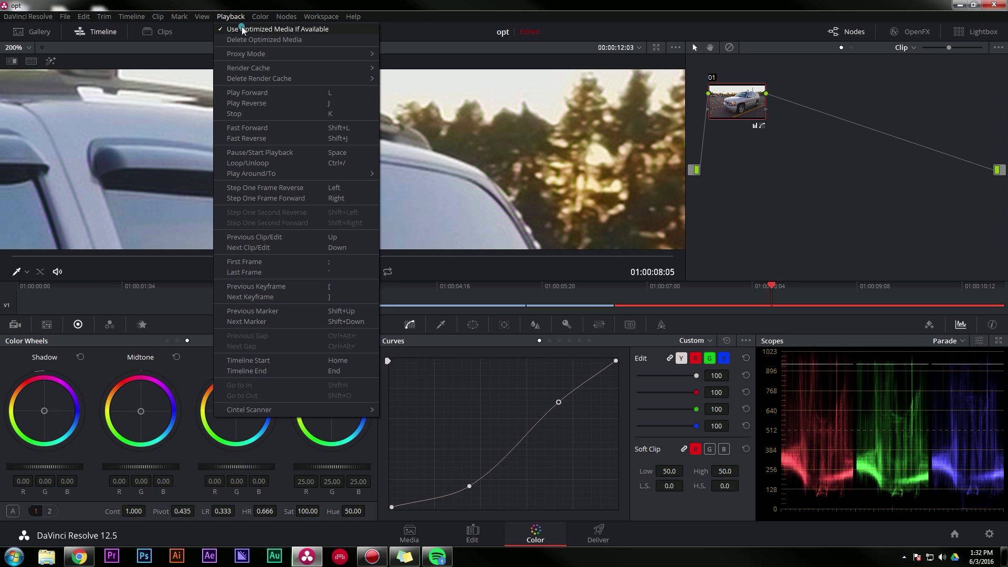
pyautogui.click(233, 30)
pyautogui.scroll(-5, 351, 136)
# Step: Open the Deliver page and scroll Render Settings to confirm Use optimized media is unchecked
pyautogui.hotkey('shift', '8')
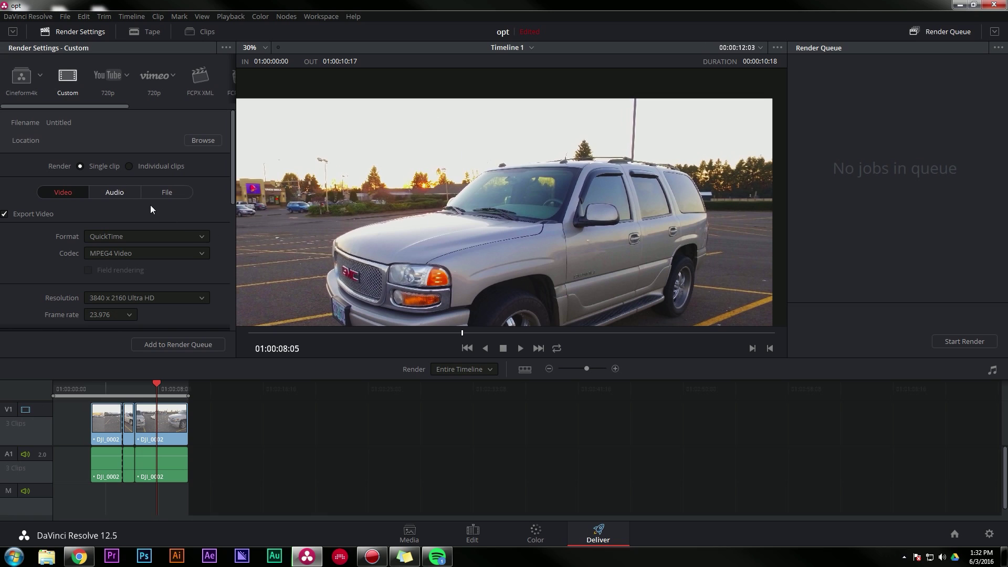
pyautogui.scroll(-5, 215, 215)
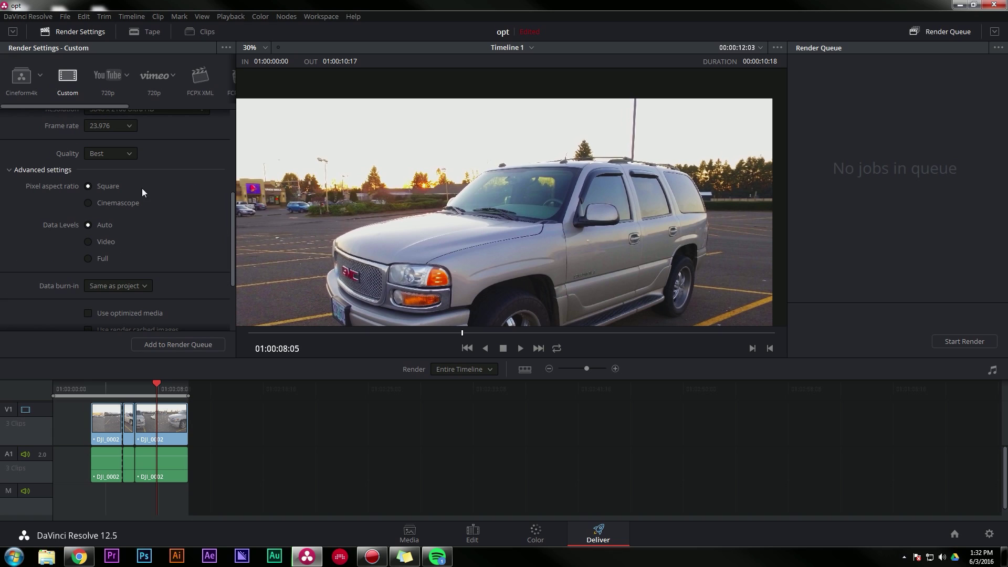
pyautogui.scroll(-3, 166, 178)
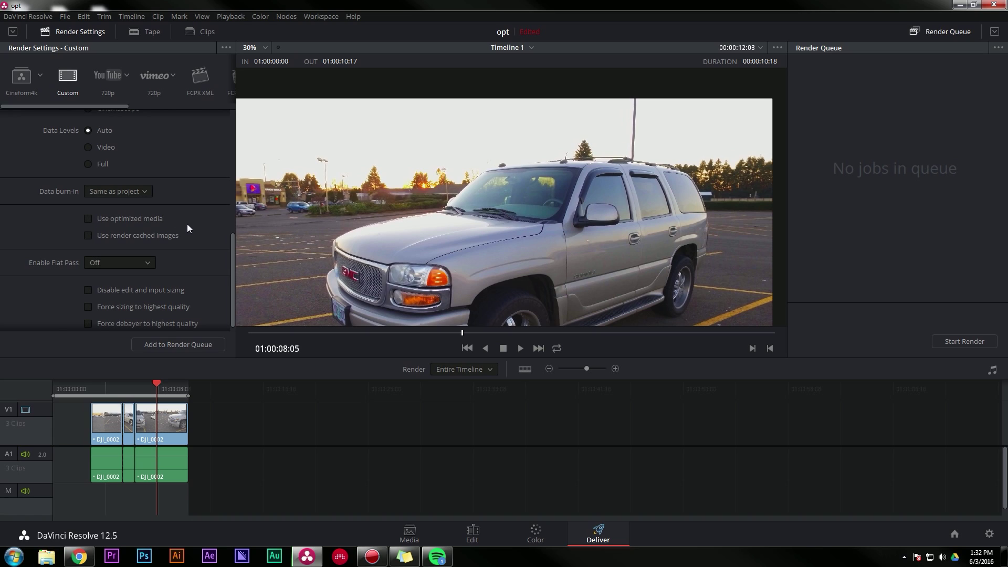
pyautogui.hotkey('shift', '4')
pyautogui.click(514, 322)
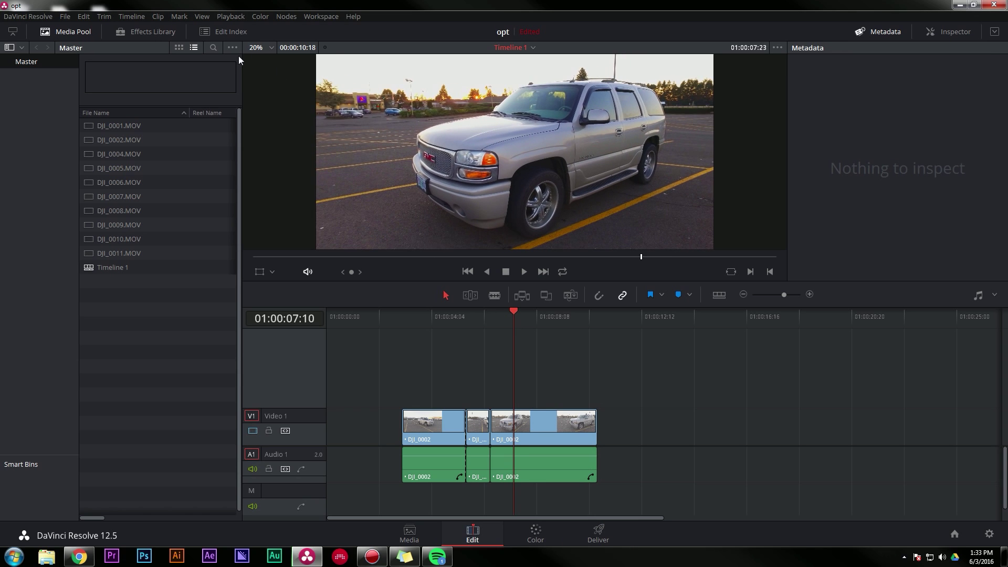
pyautogui.click(230, 17)
pyautogui.click(277, 29)
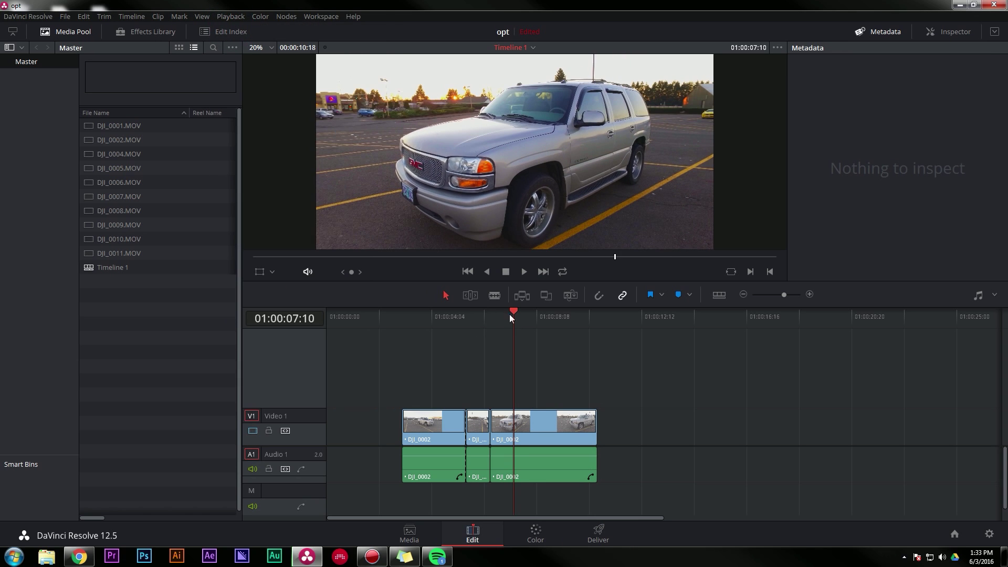
pyautogui.click(555, 318)
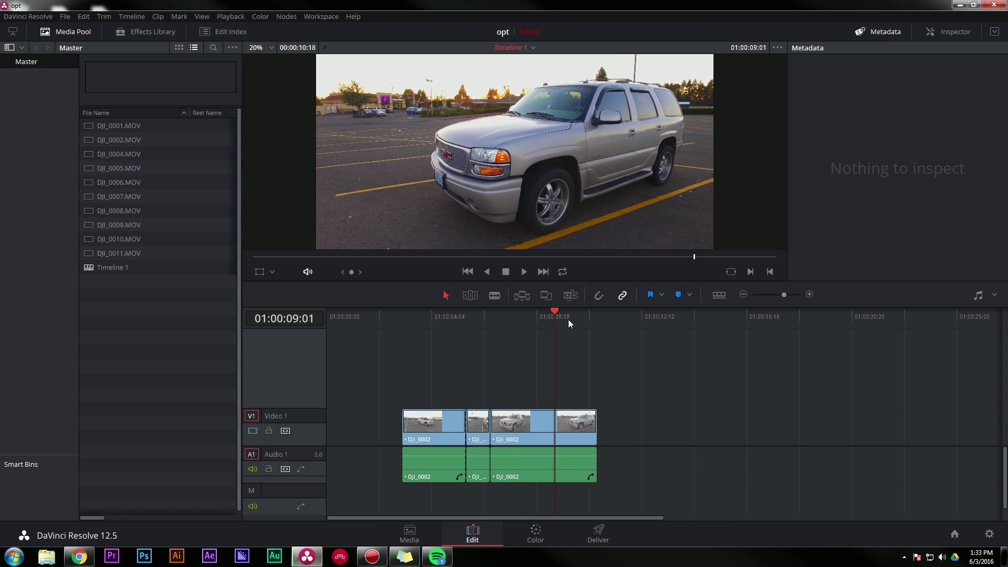
pyautogui.click(509, 343)
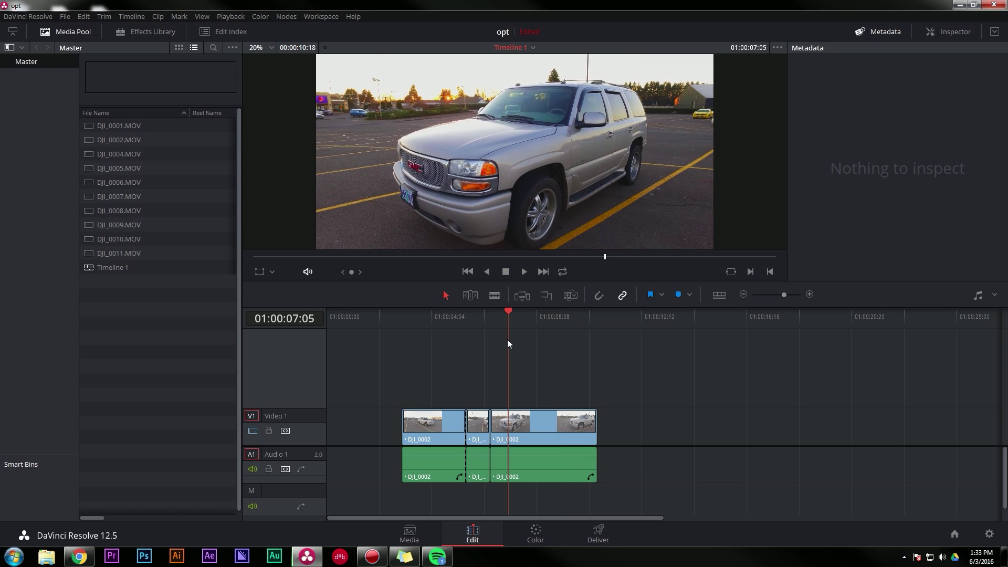